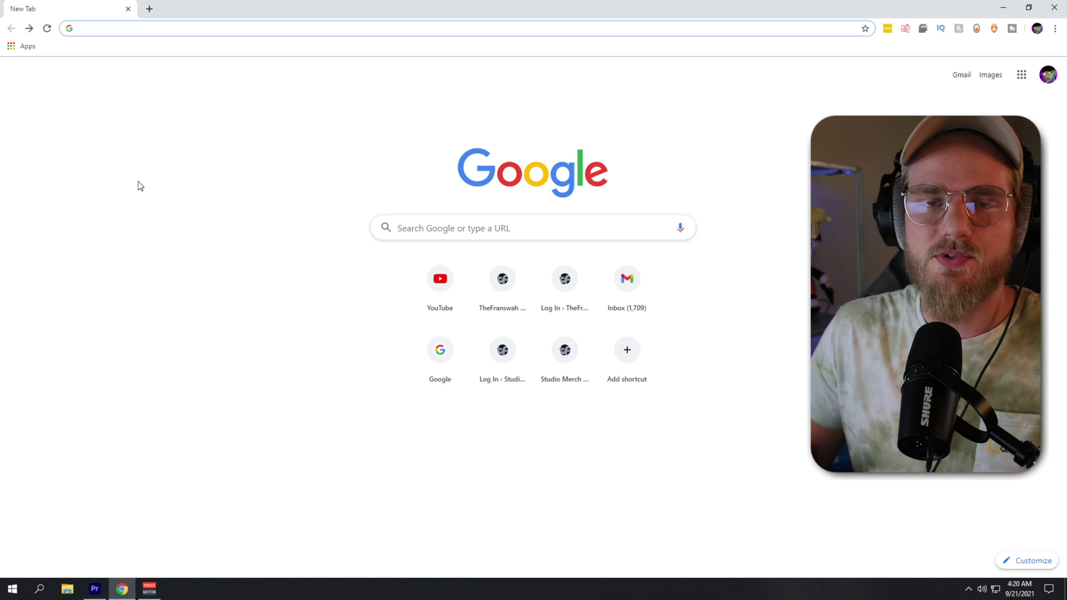
Search 'metamask extension' and add MetaMask to Chrome from the Chrome Web Store
type("me")
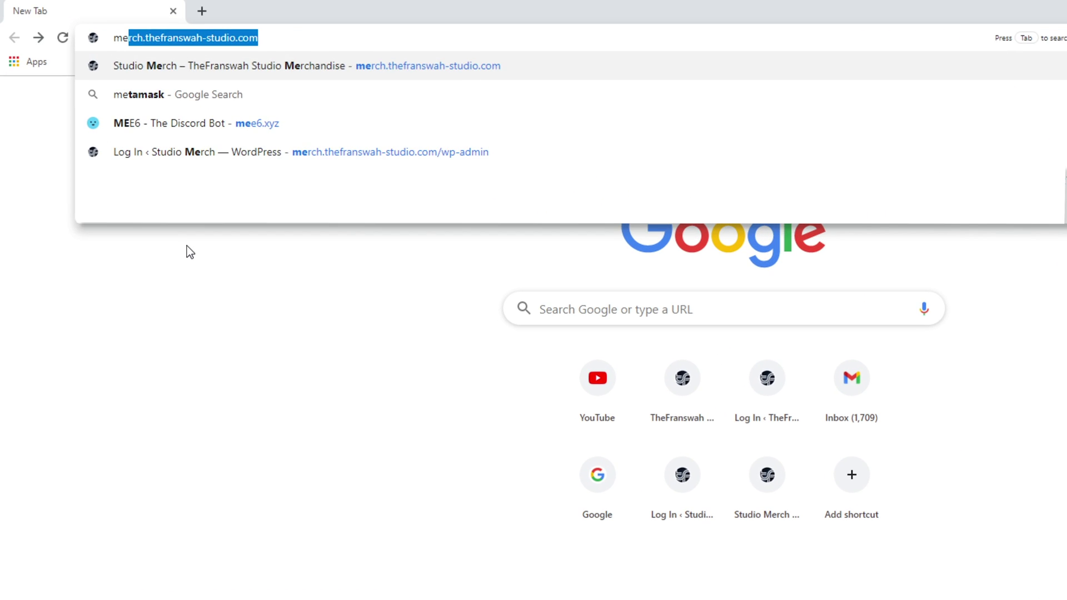
type("tamask extension")
key("Return")
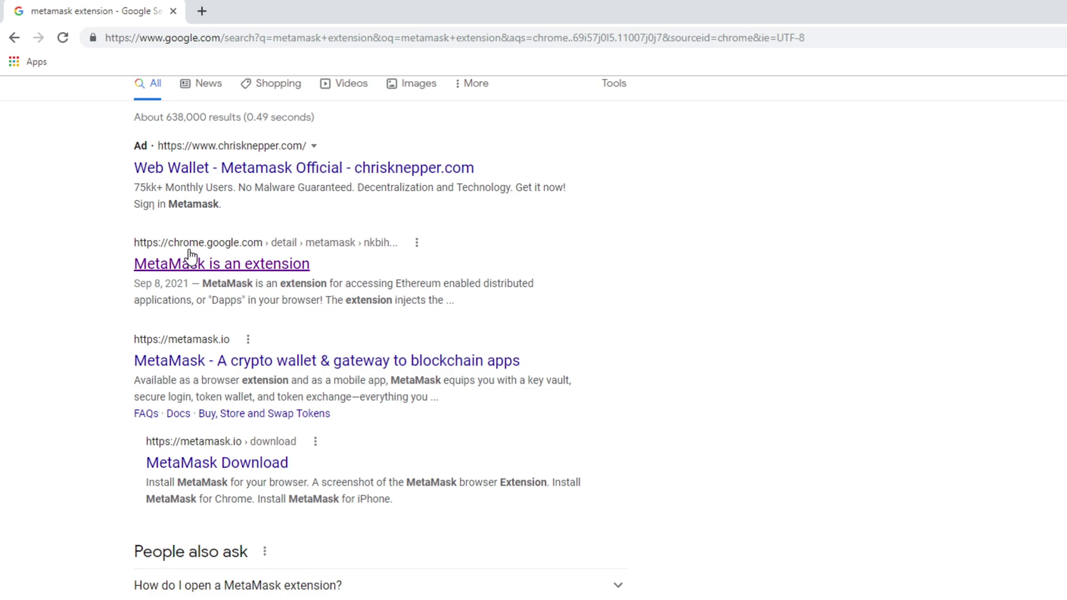
left_click(270, 262)
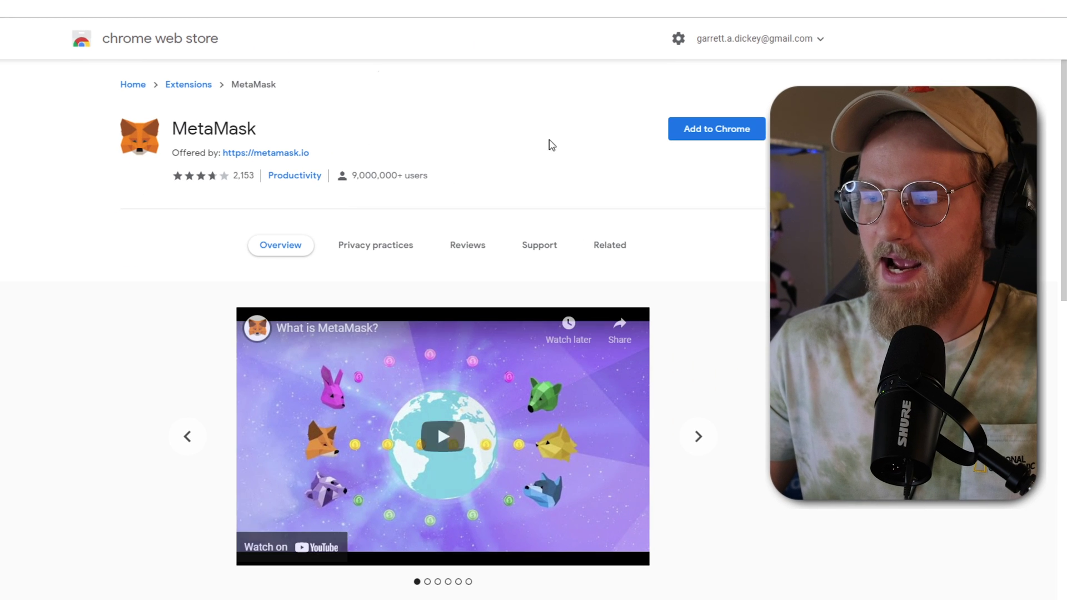
left_click(705, 133)
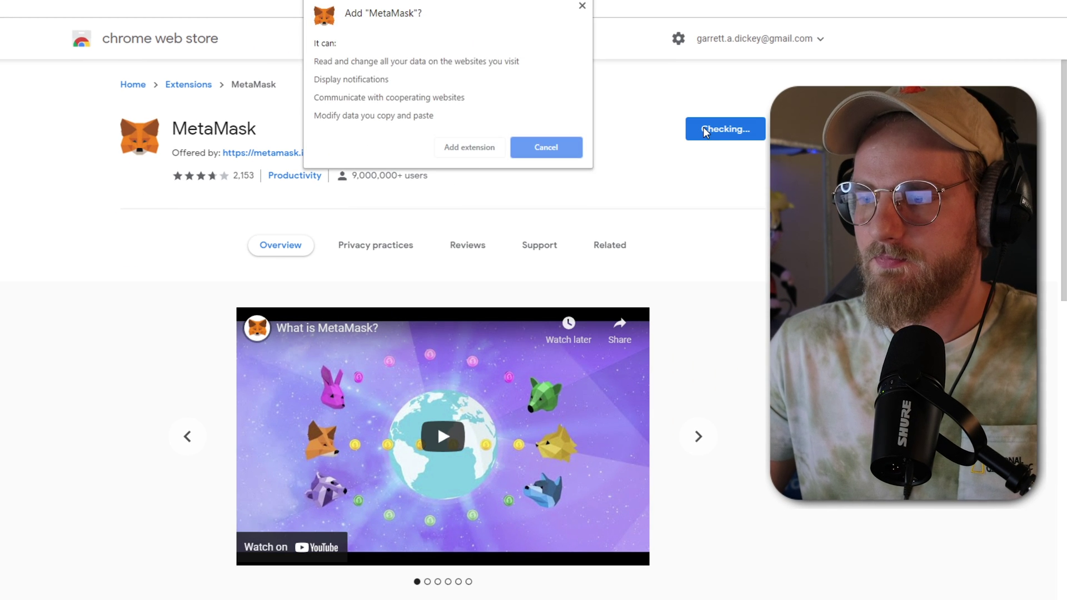
left_click(469, 148)
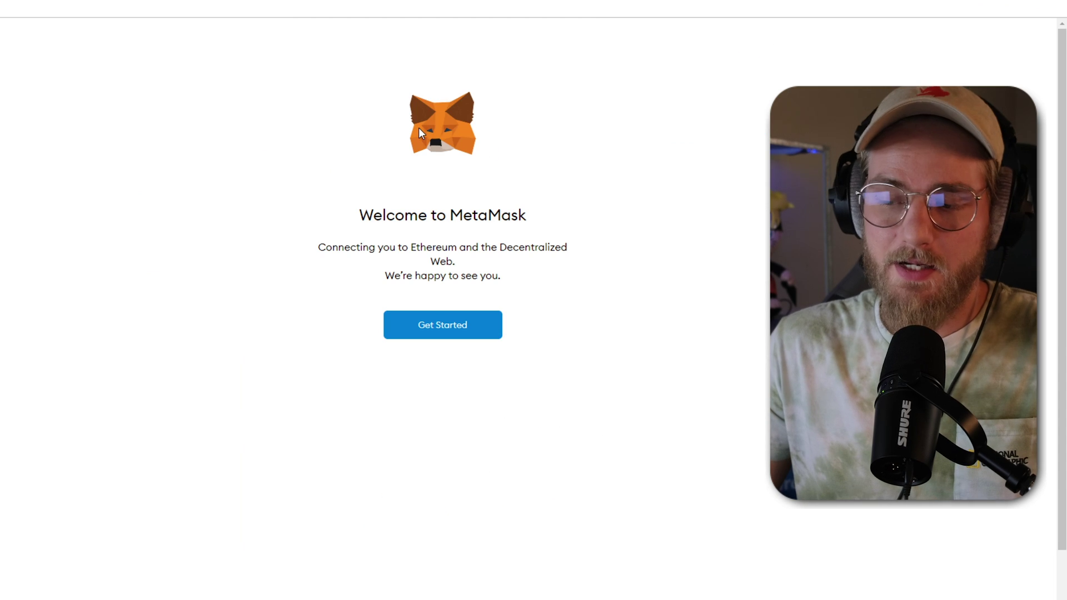
Create a new MetaMask wallet with a password, accepting data-sharing and the Terms of Use
left_click(439, 325)
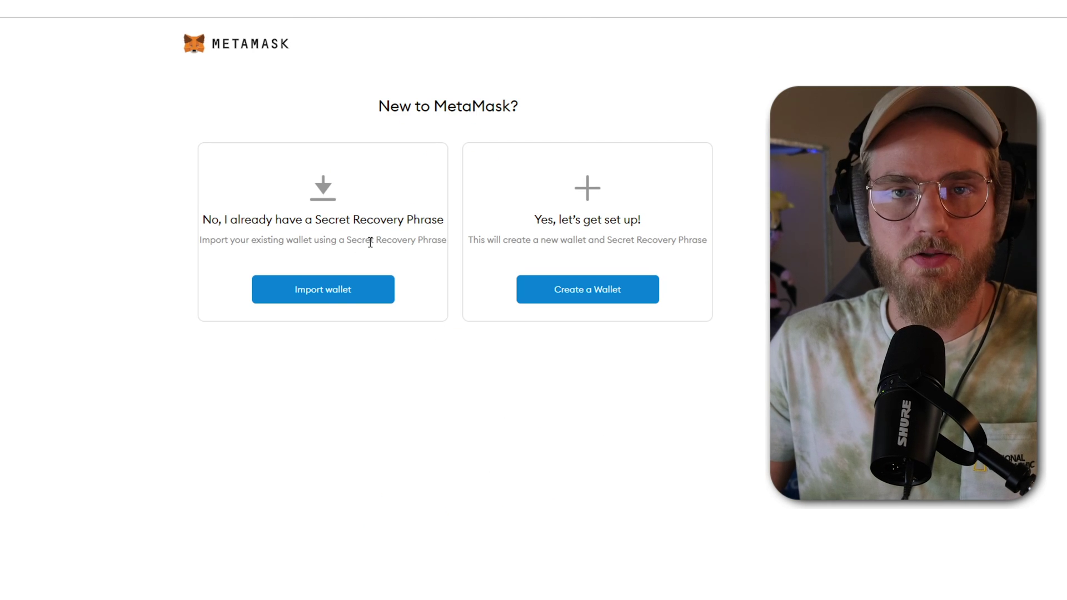
left_click(573, 297)
left_click(430, 381)
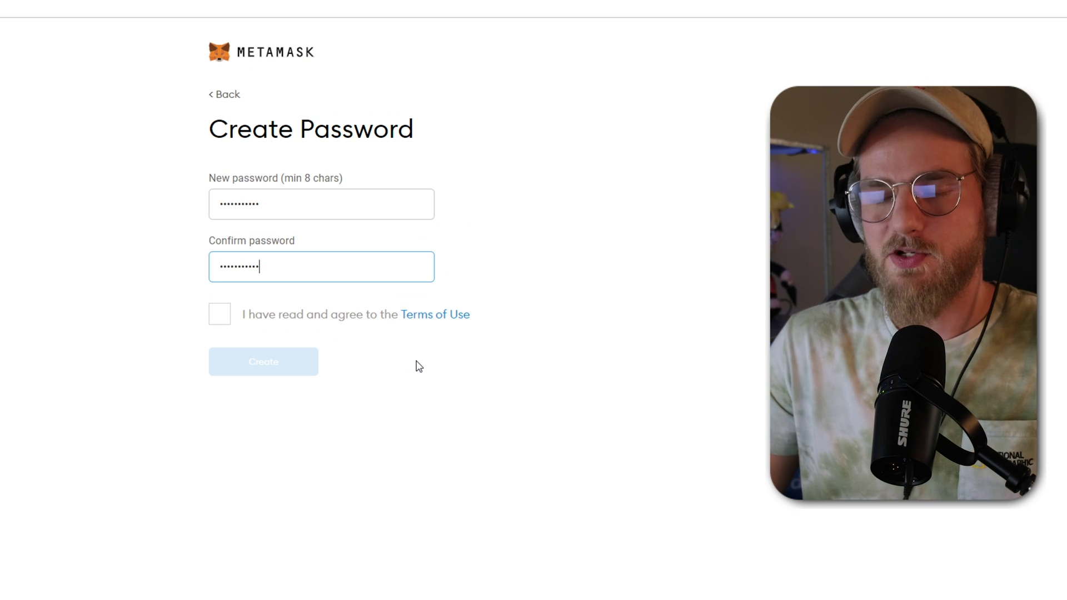
left_click(231, 318)
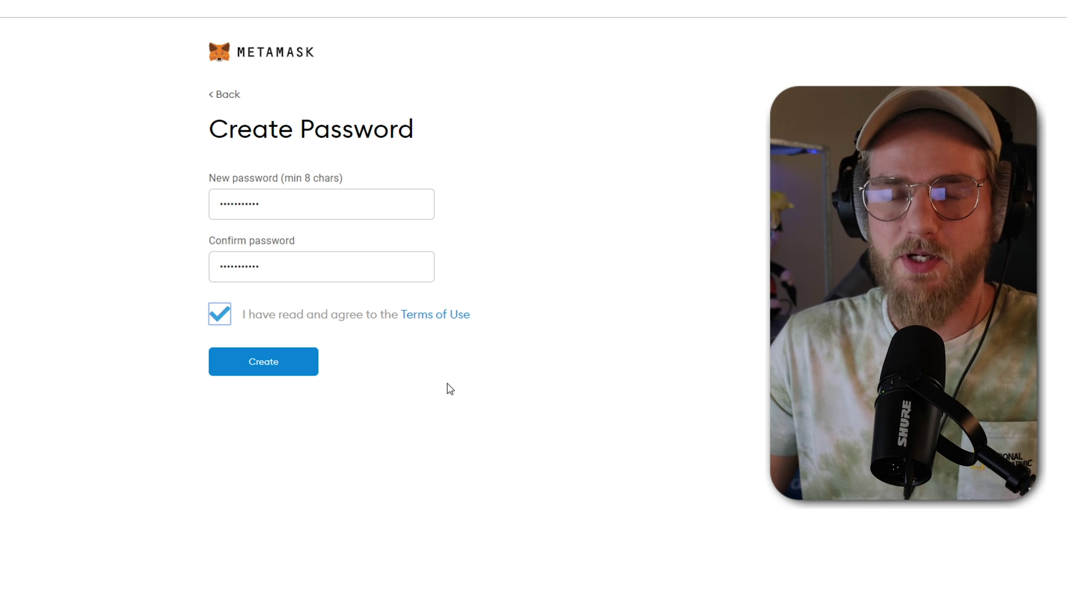
left_click(300, 361)
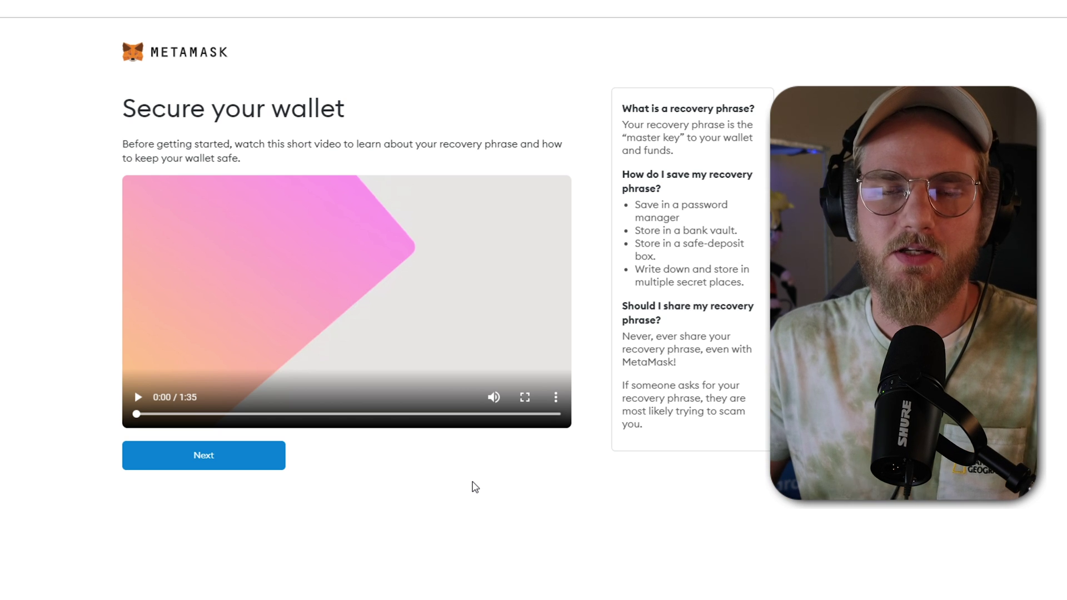
Confirm the Secret Backup Phrase and finish setup to reach Account 1 with 0 ETH
left_click(221, 466)
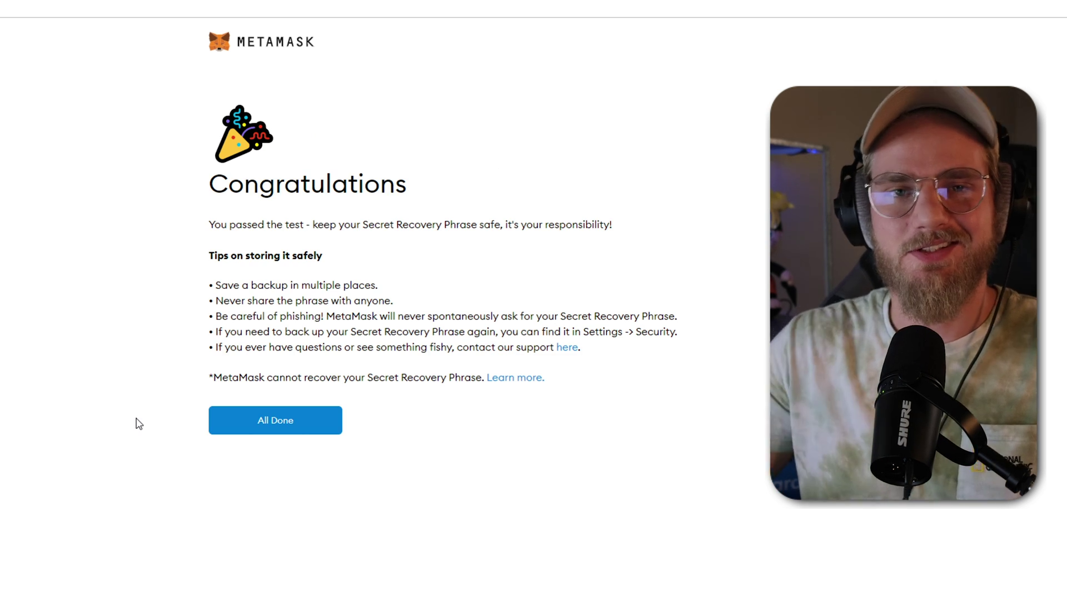
left_click(278, 424)
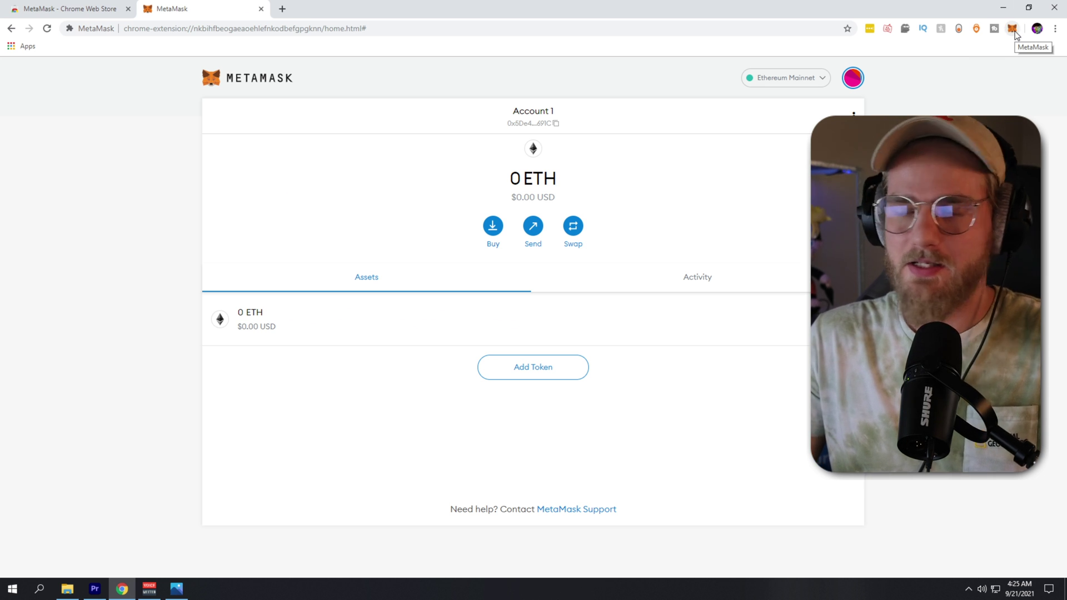
From the MetaMask popup's Buy options, show Account 1's deposit address and QR code
left_click(1013, 28)
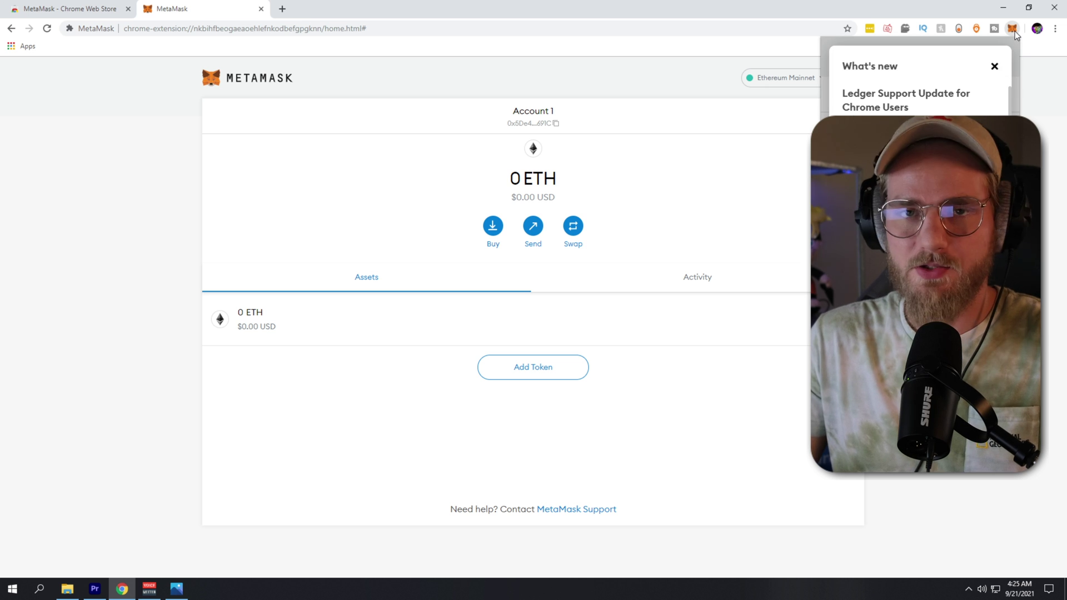
left_click(995, 67)
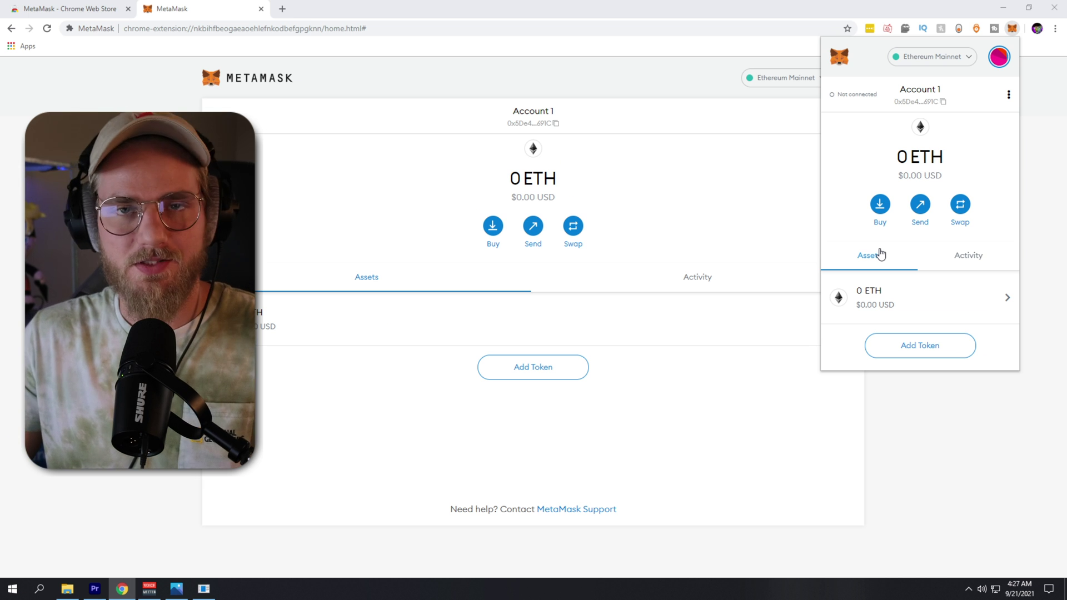
left_click(882, 209)
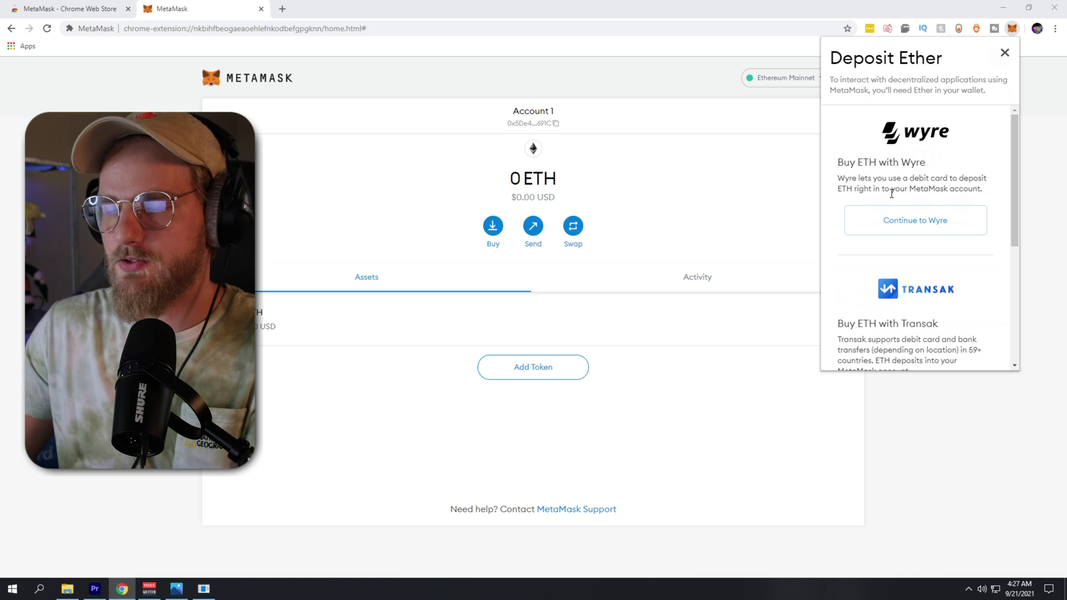
left_click_drag(1015, 162, 1011, 235)
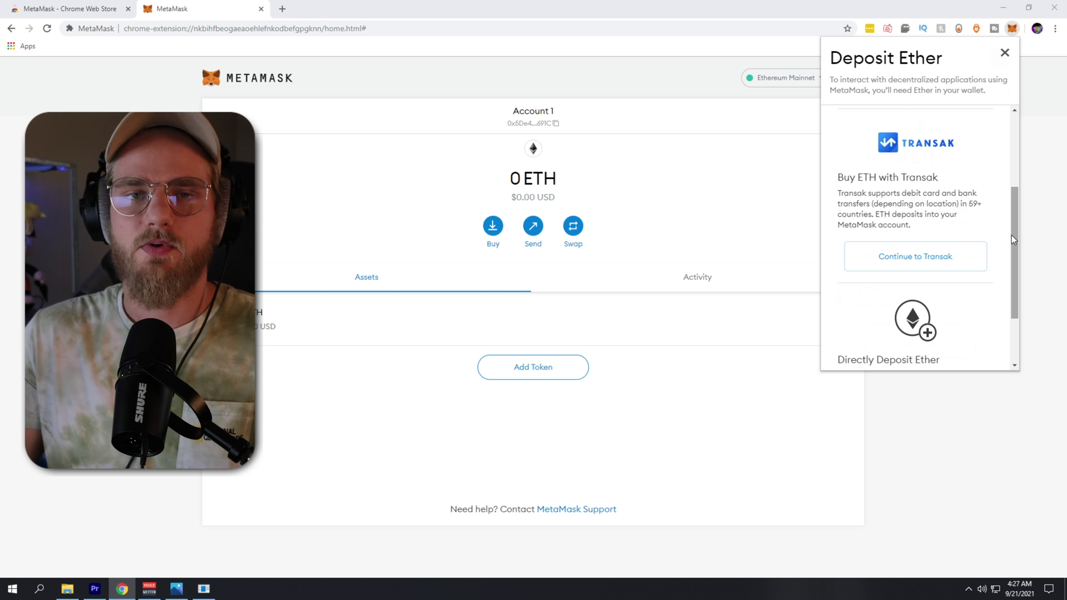
scroll(970, 305, "down", 2)
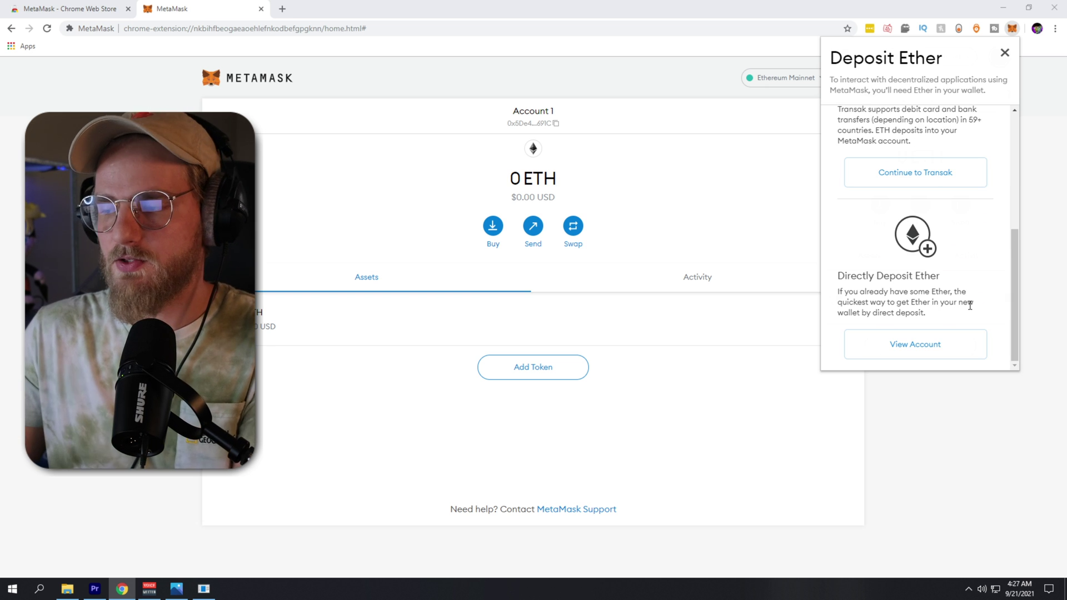
left_click(924, 346)
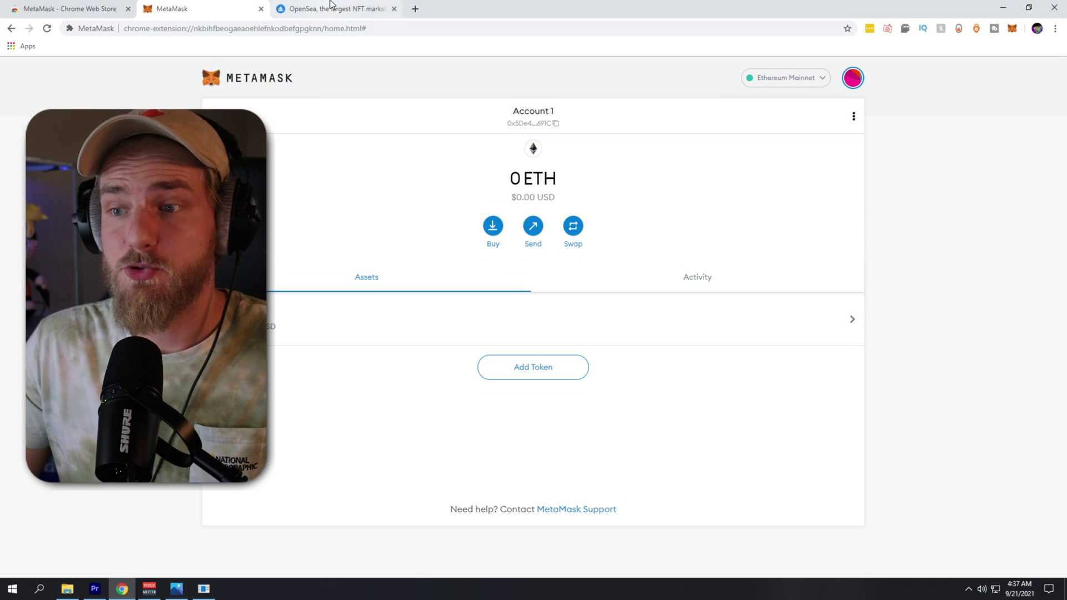
Sign in to OpenSea with MetaMask and approve the connection to open the Unnamed profile
left_click(331, 6)
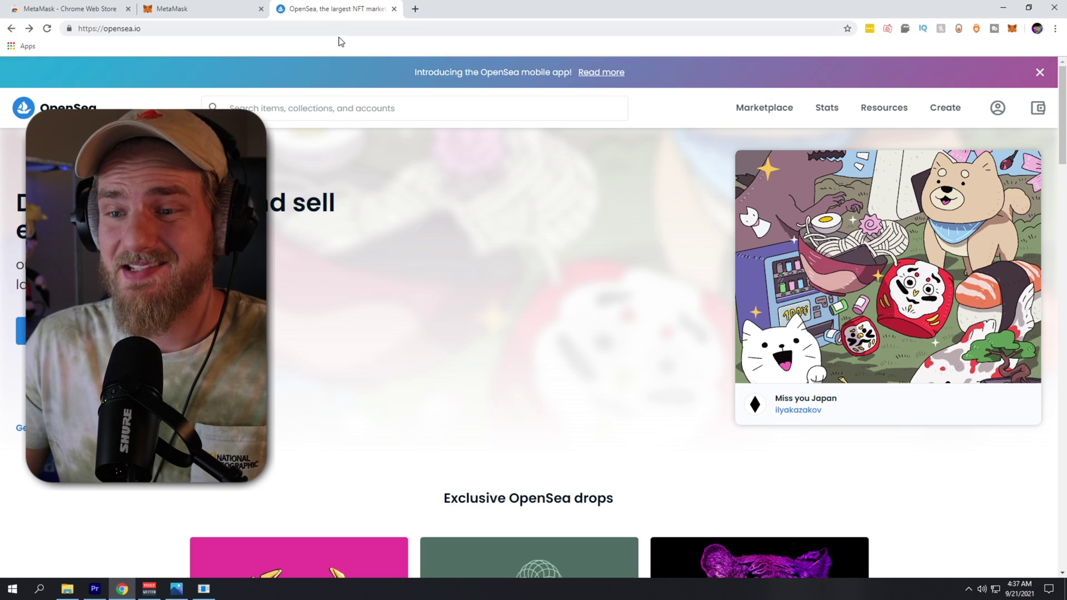
left_click(998, 108)
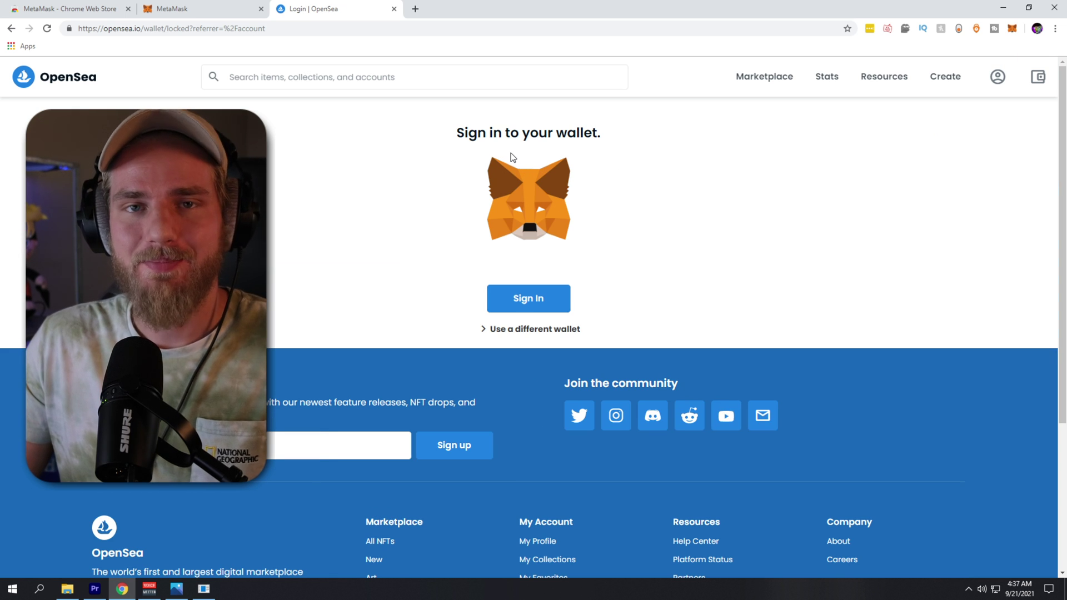
left_click(526, 299)
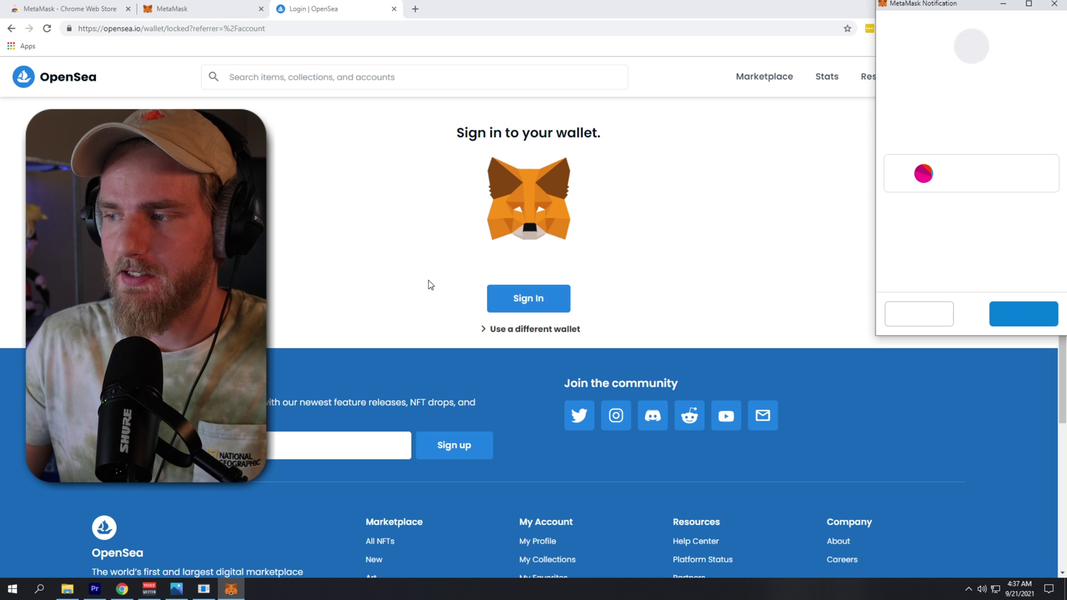
left_click(1025, 314)
left_click(1025, 313)
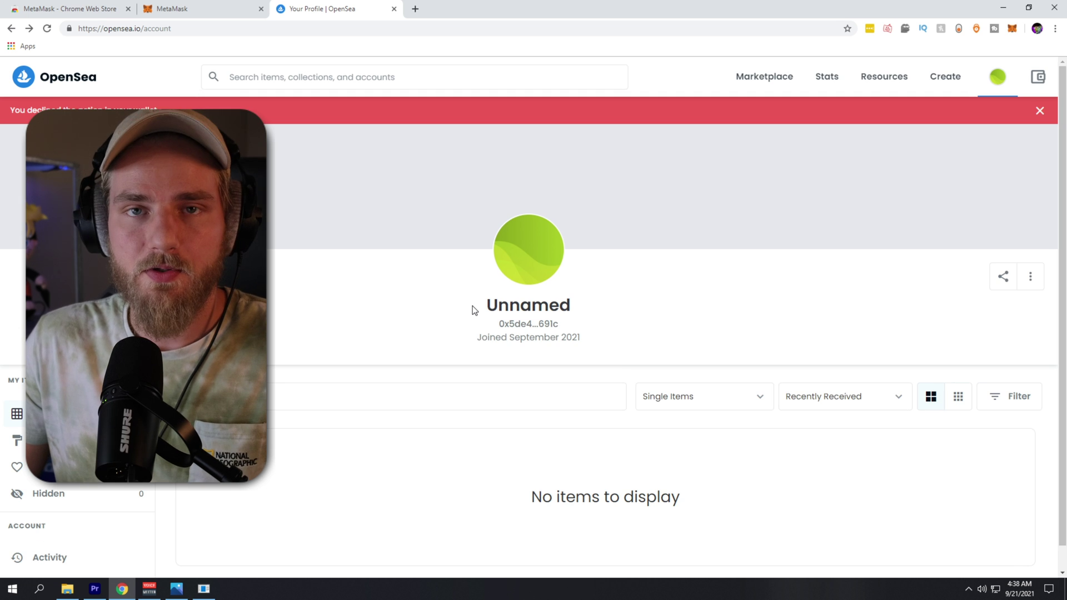
Fill in a username and e-mail in OpenSea profile settings, then return to the homepage
left_click(1033, 279)
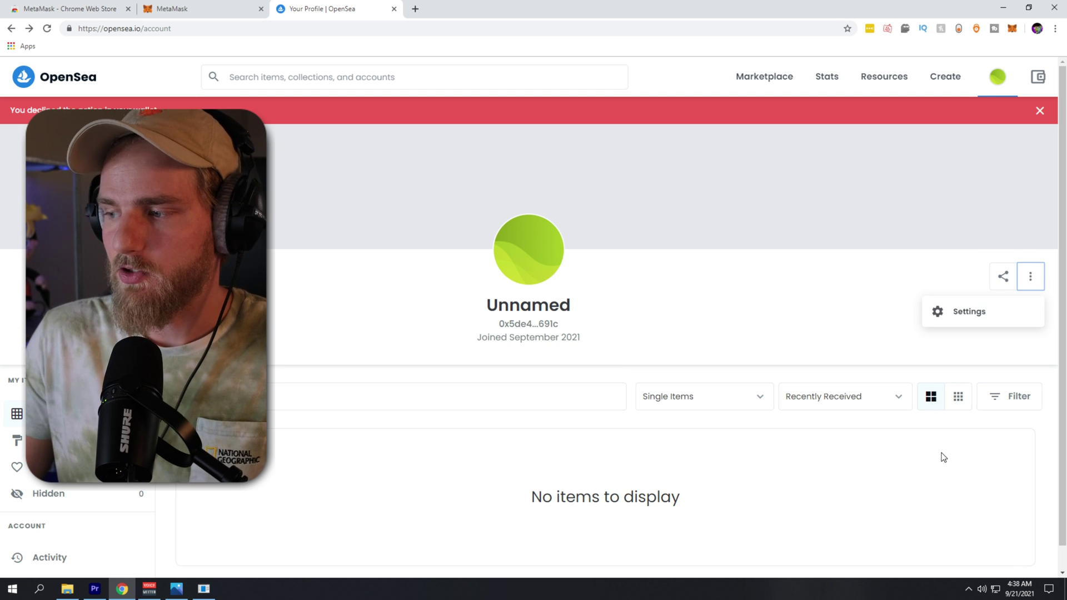
left_click(969, 311)
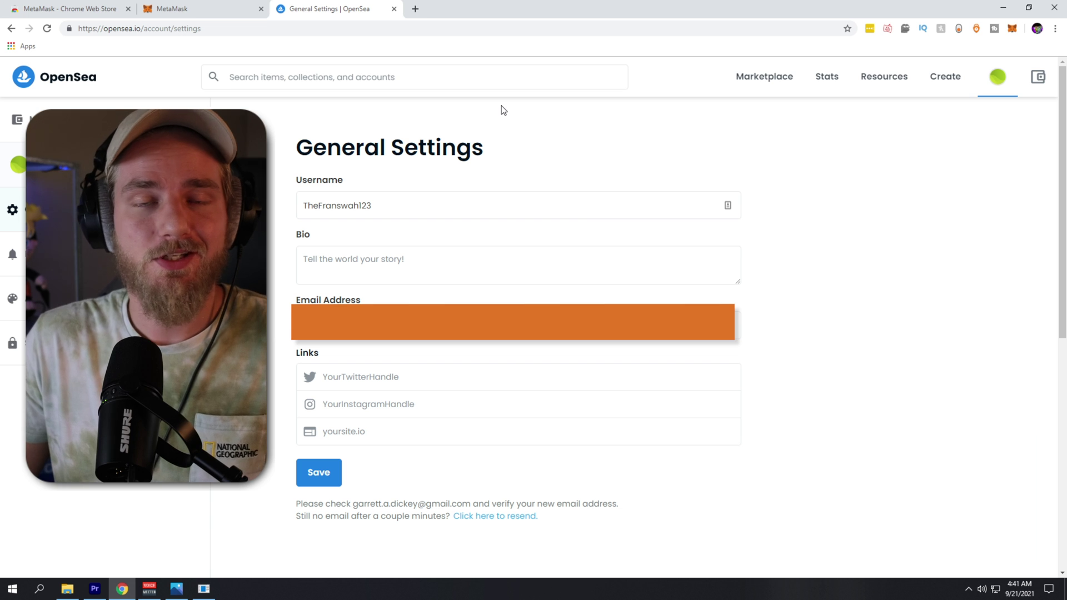
left_click(75, 77)
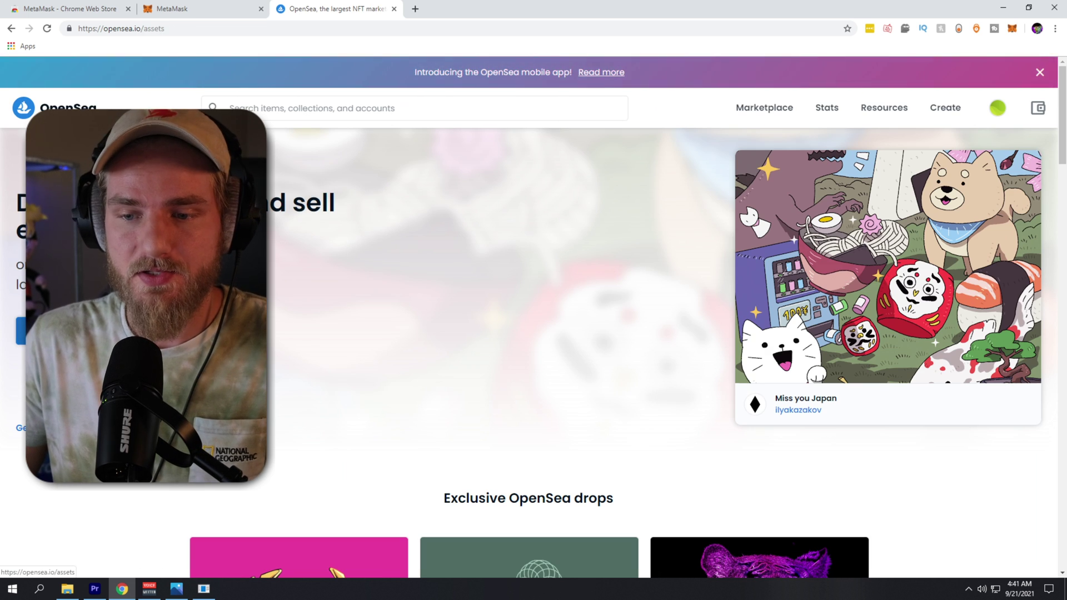
Browse Marketplace items filtered to Buy Now, briefly checking Soccer Doge #7589
left_click(372, 301)
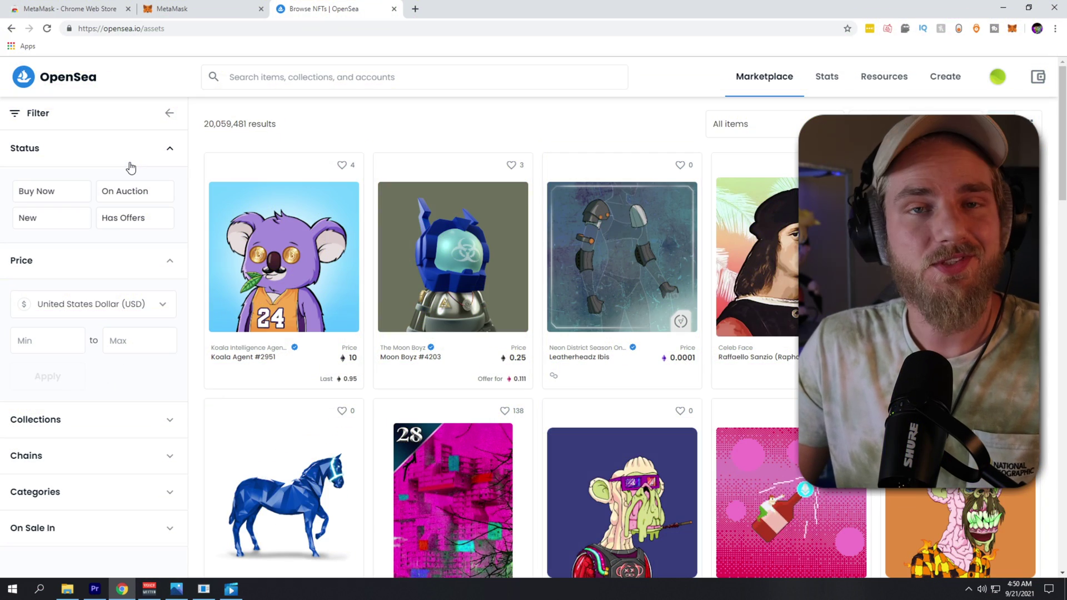
left_click(67, 196)
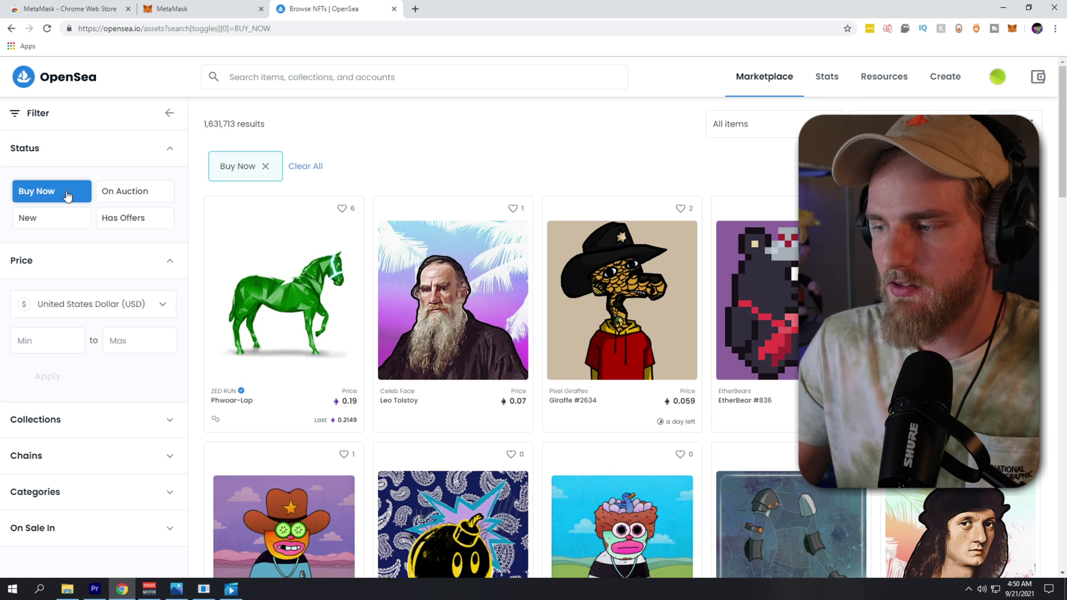
scroll(617, 403, "down", 15)
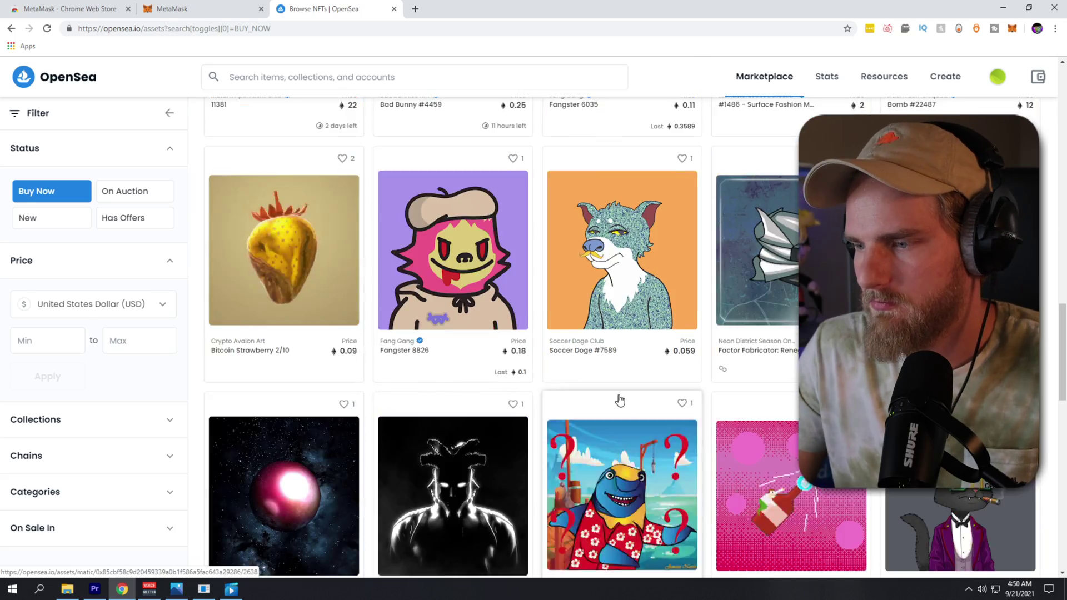
left_click(625, 353)
key("alt+Left")
Look over CryptoSharks 2637, then open the 3168 Bored Ape Yacht Club card's page
scroll(512, 371, "down", 7)
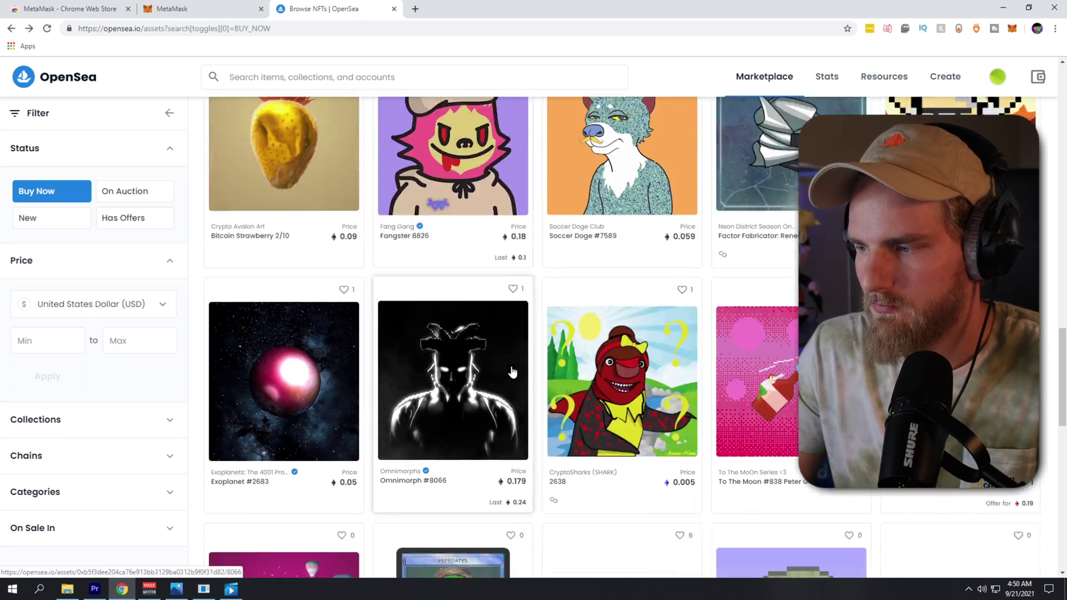
scroll(512, 371, "down", 5)
left_click(639, 388)
key("alt+Left")
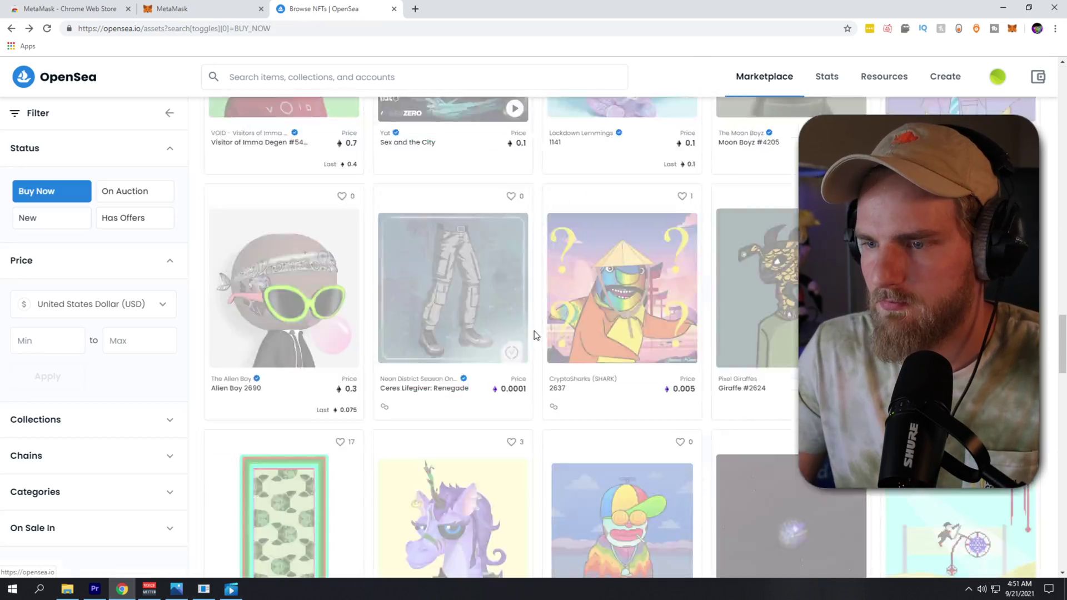
scroll(623, 398, "down", 5)
scroll(624, 398, "down", 14)
left_click(756, 250)
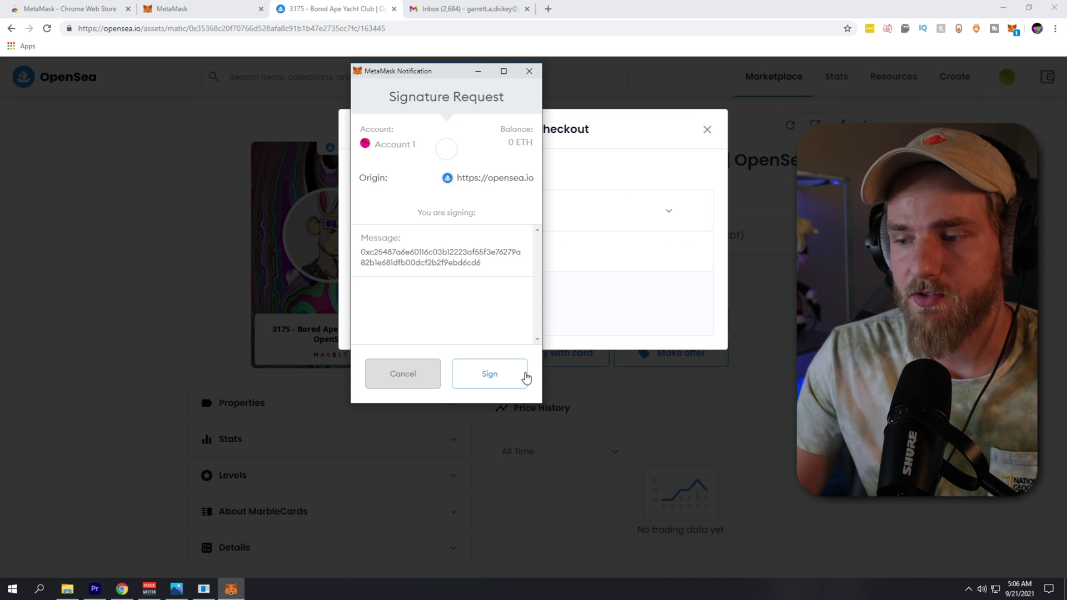
Sign the purchase of the 3175 Bored Ape card and open your profile's Collected items
left_click(489, 375)
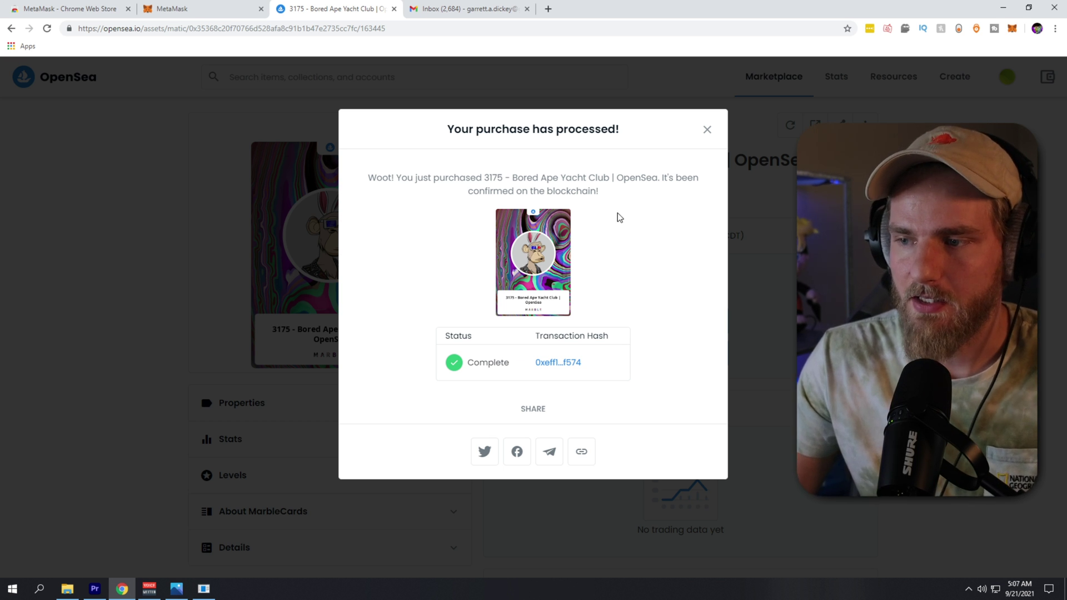
left_click(707, 129)
left_click(998, 76)
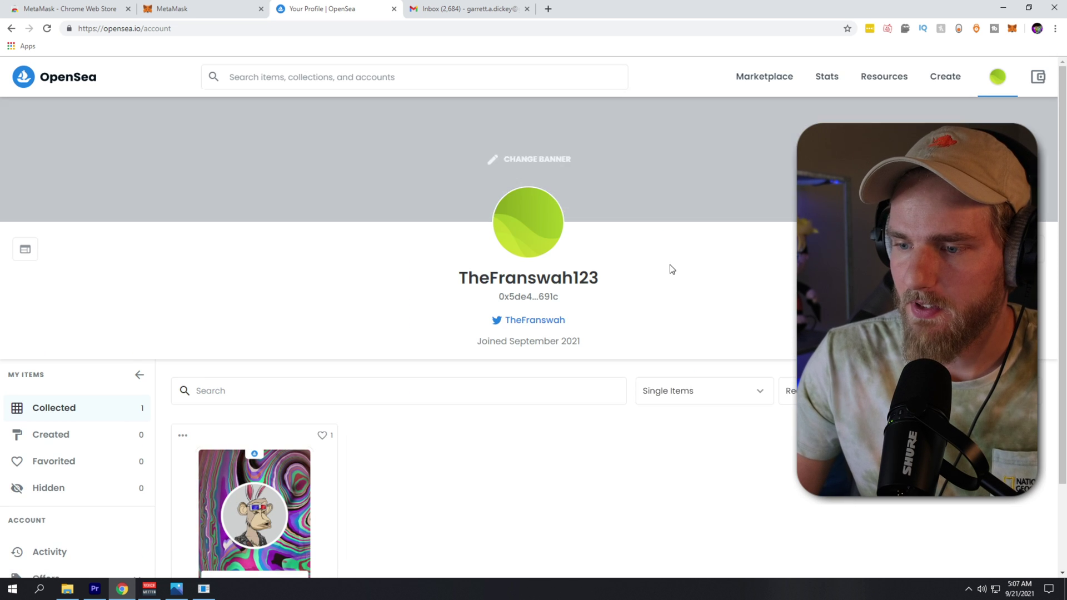
List the owned 3175 Bored Ape card for sale at 0.02 ETH
scroll(461, 345, "down", 2)
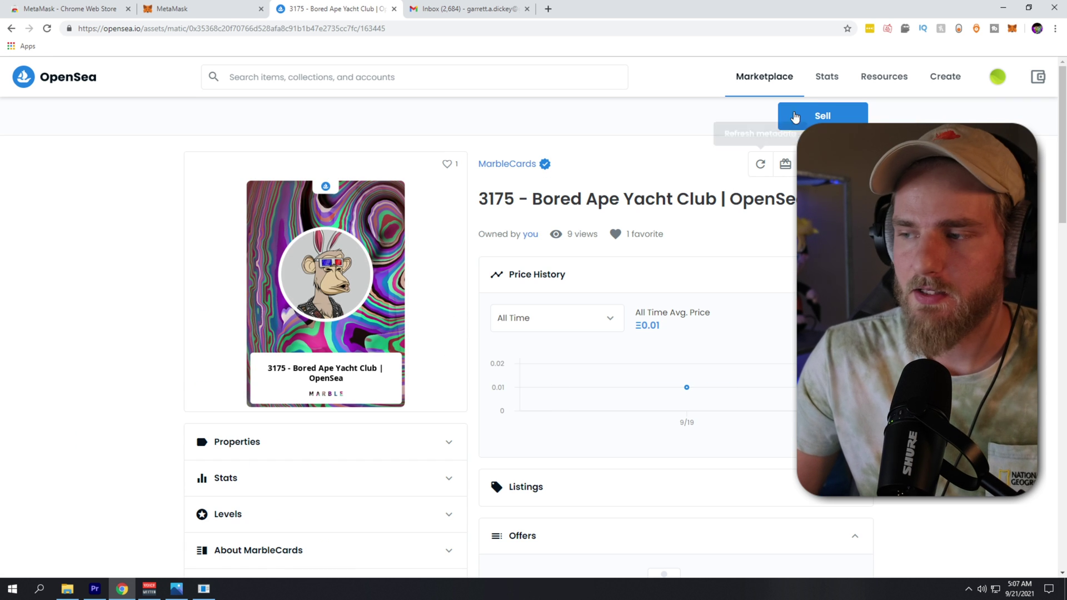
left_click(821, 116)
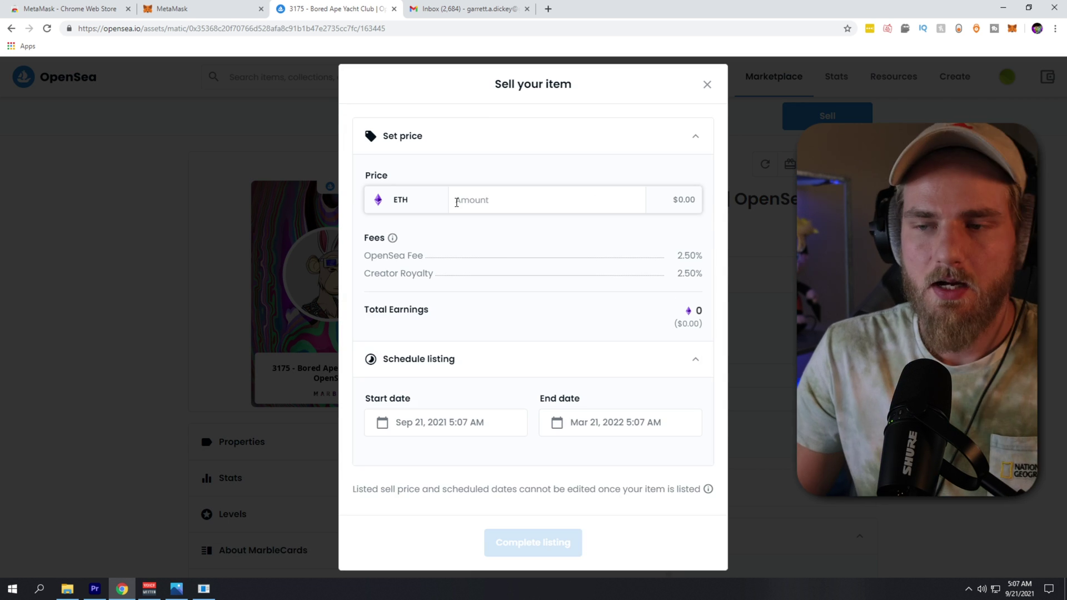
type(".02")
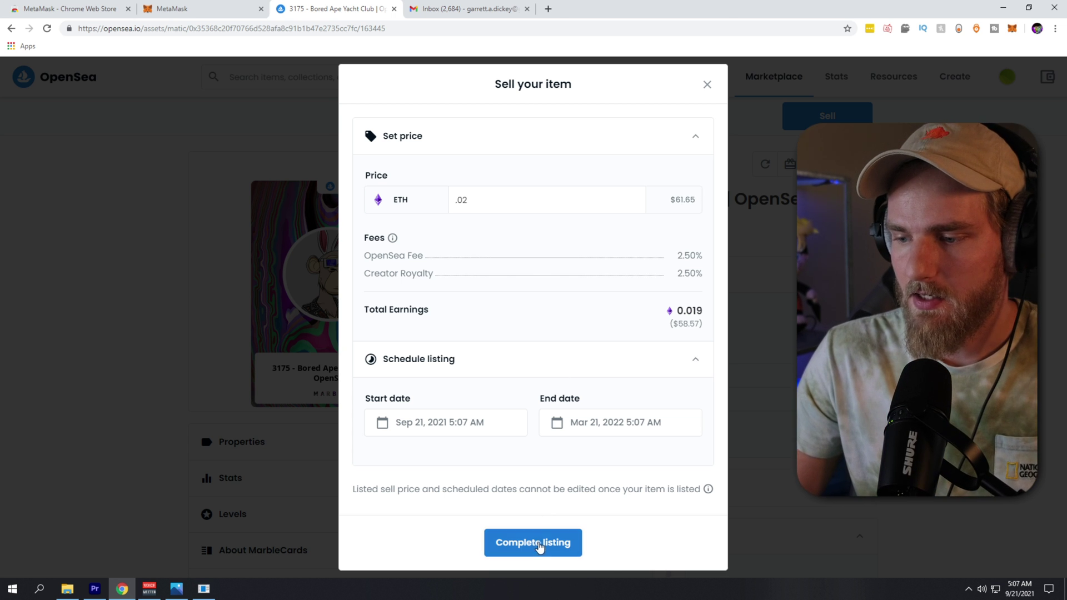
left_click(538, 545)
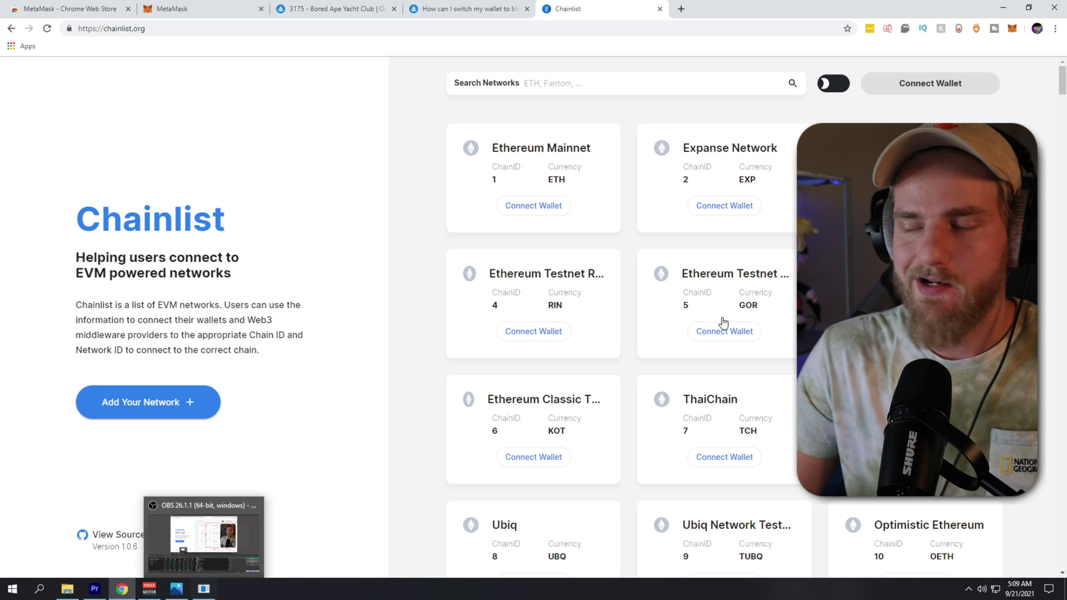
Connect MetaMask's Account 1 to Chainlist
left_click(895, 82)
left_click_drag(933, 4, 315, 50)
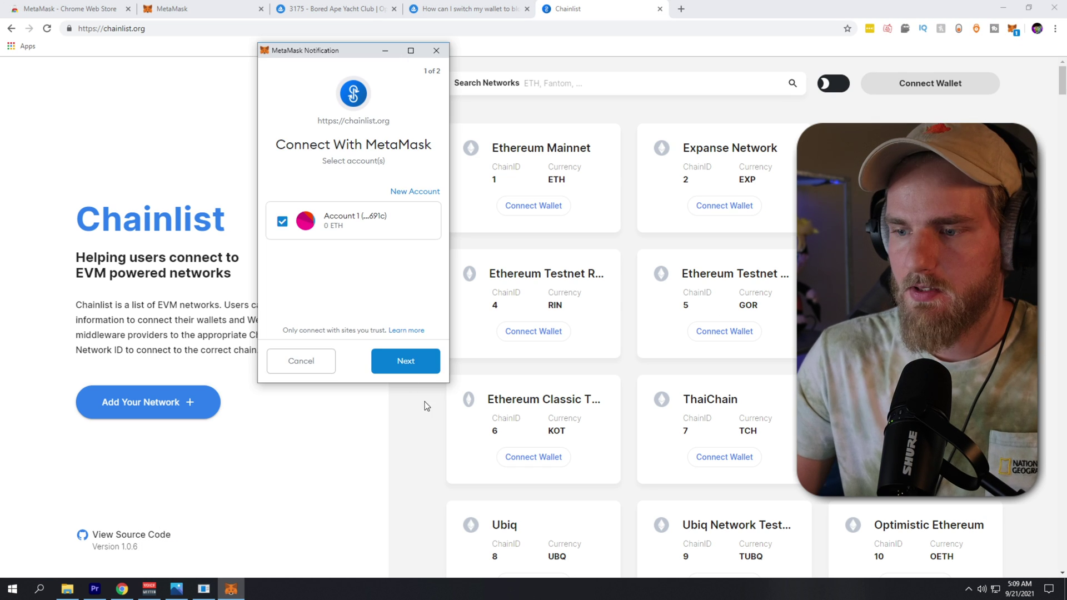
left_click(405, 361)
left_click(416, 364)
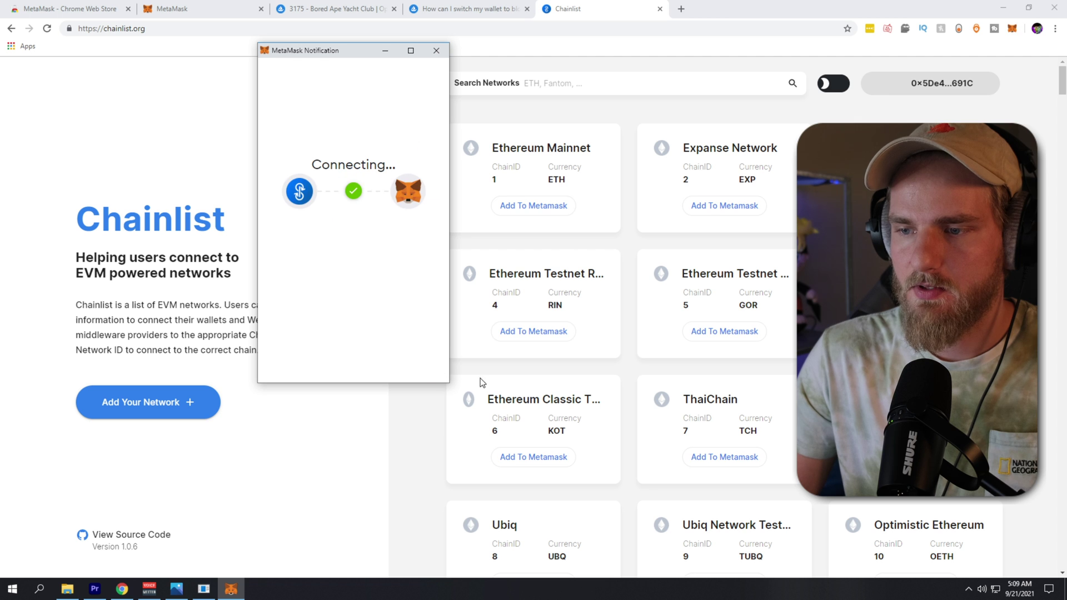
Search 'poly', add Matic(Polygon) Mainnet to MetaMask and switch to it
left_click(534, 82)
type("p")
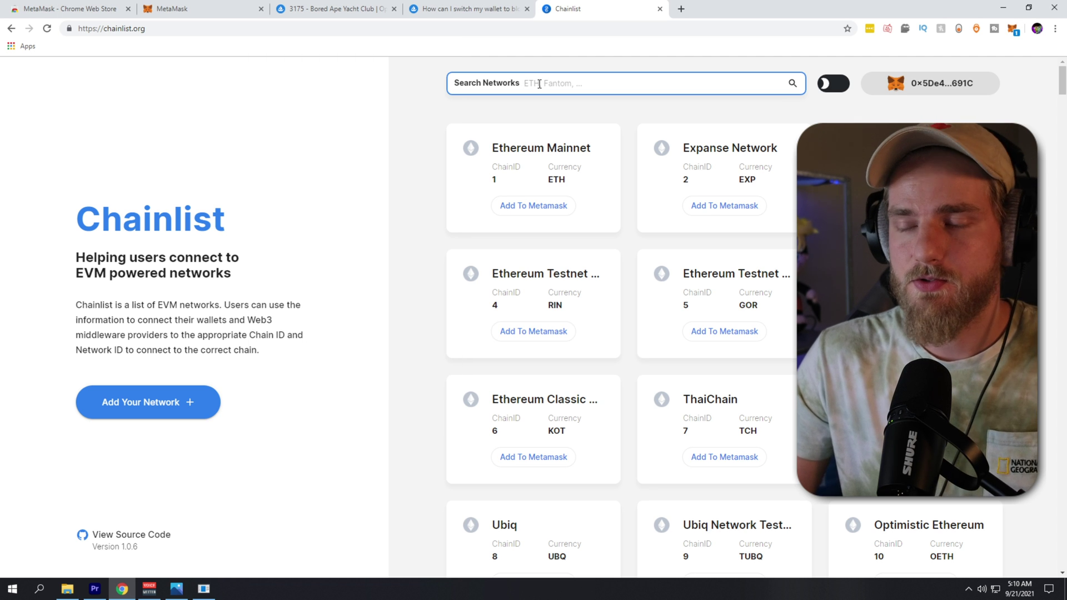
type("oly")
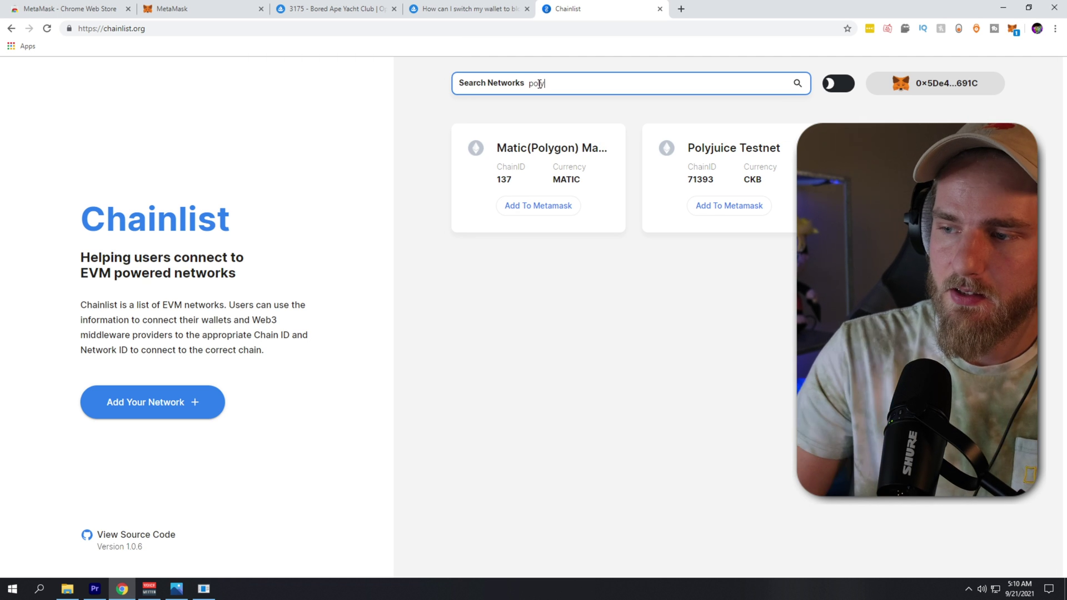
left_click(546, 215)
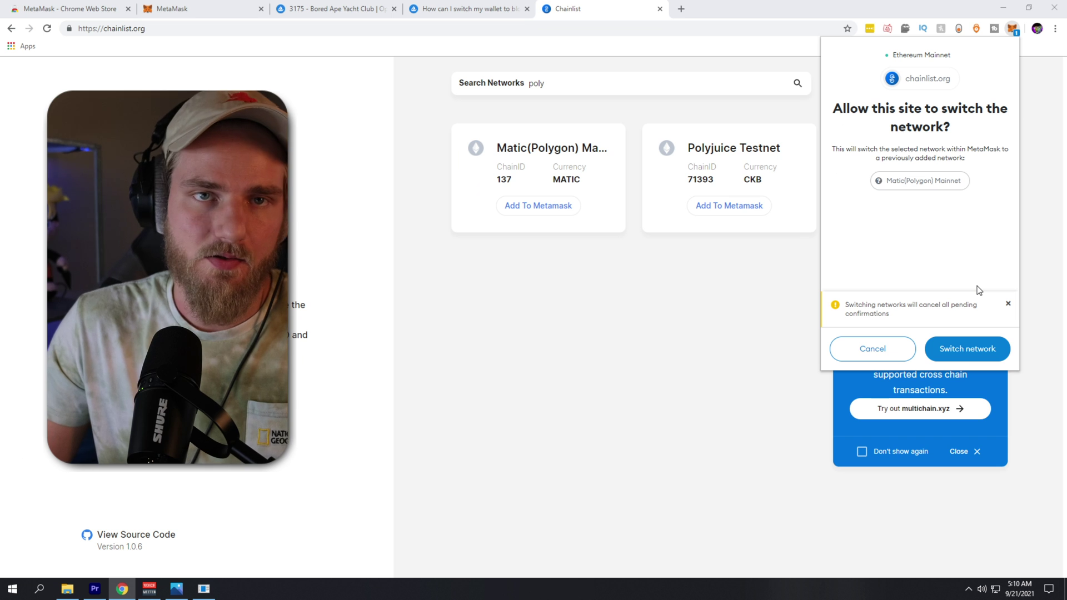
left_click(967, 352)
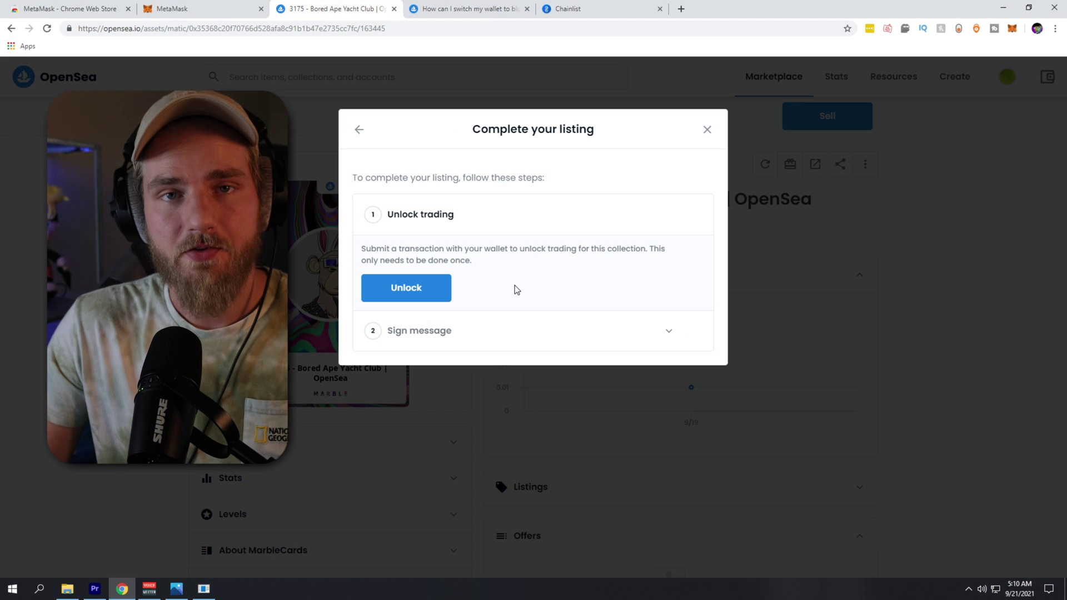
Approve the collection unlock and sign the 0.02 ETH listing for Bored Ape 3175 in MetaMask
left_click(427, 285)
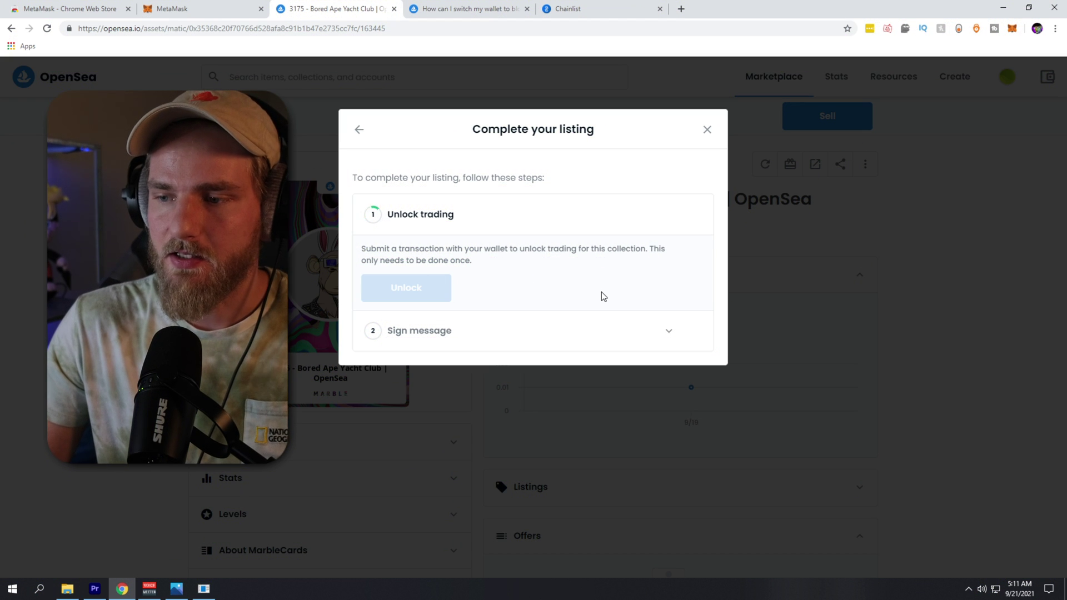
left_click(648, 322)
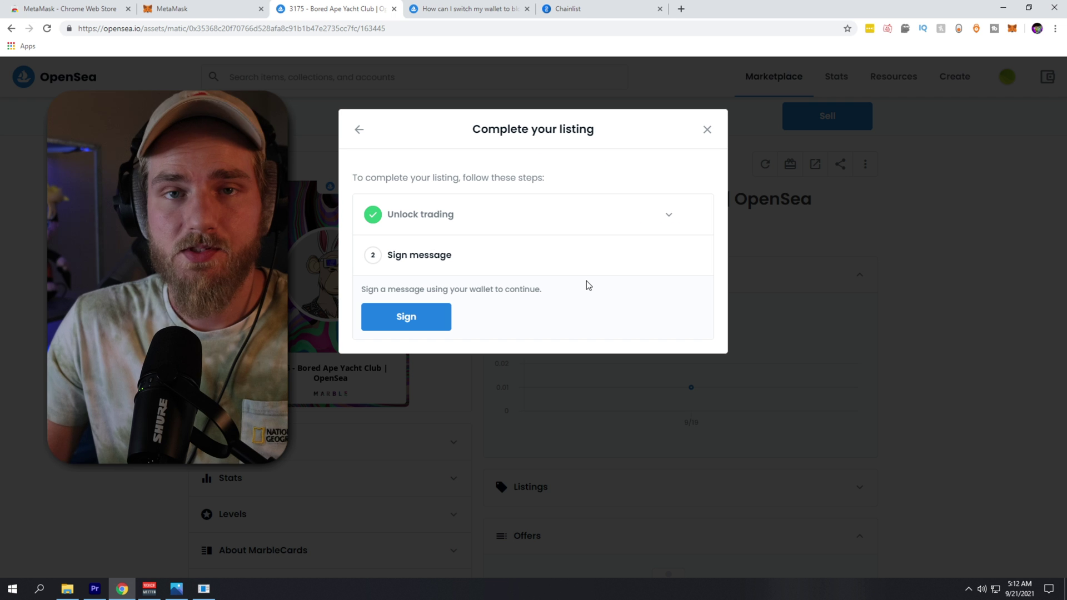
left_click(403, 315)
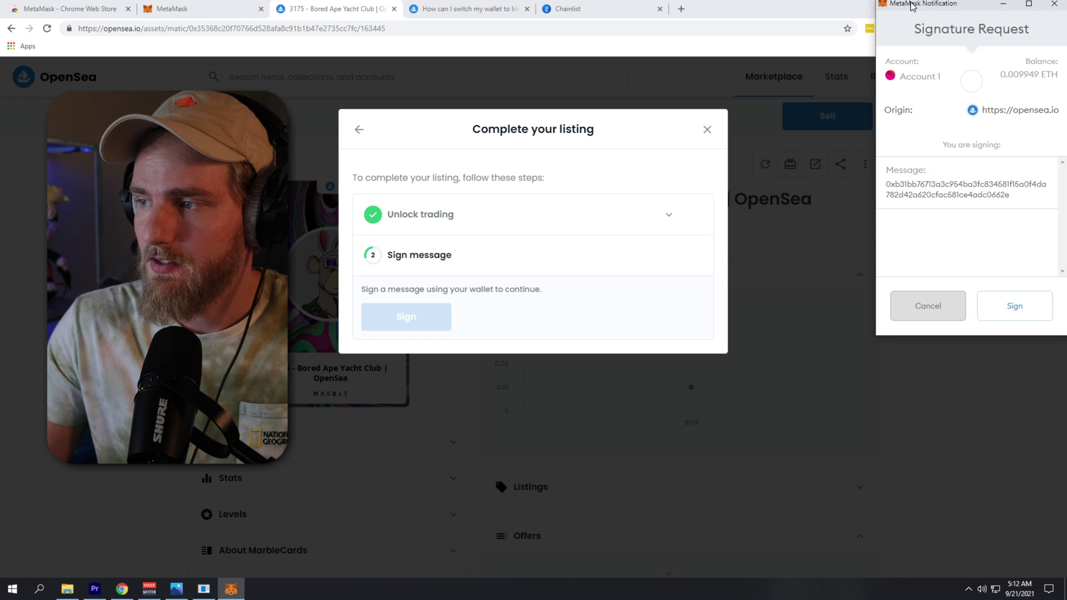
left_click_drag(914, 7, 573, 64)
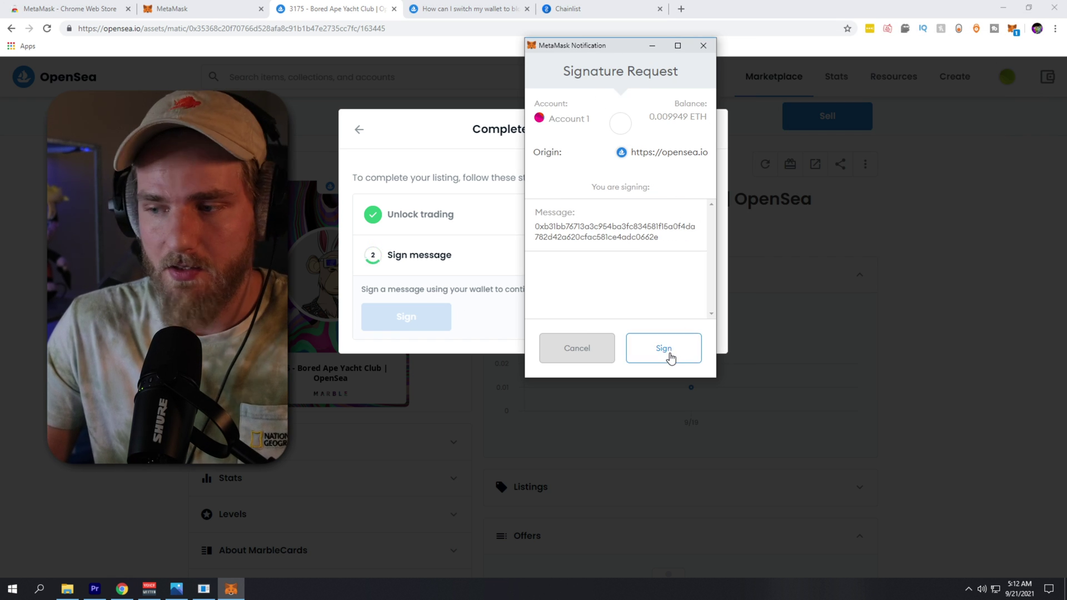
left_click(671, 358)
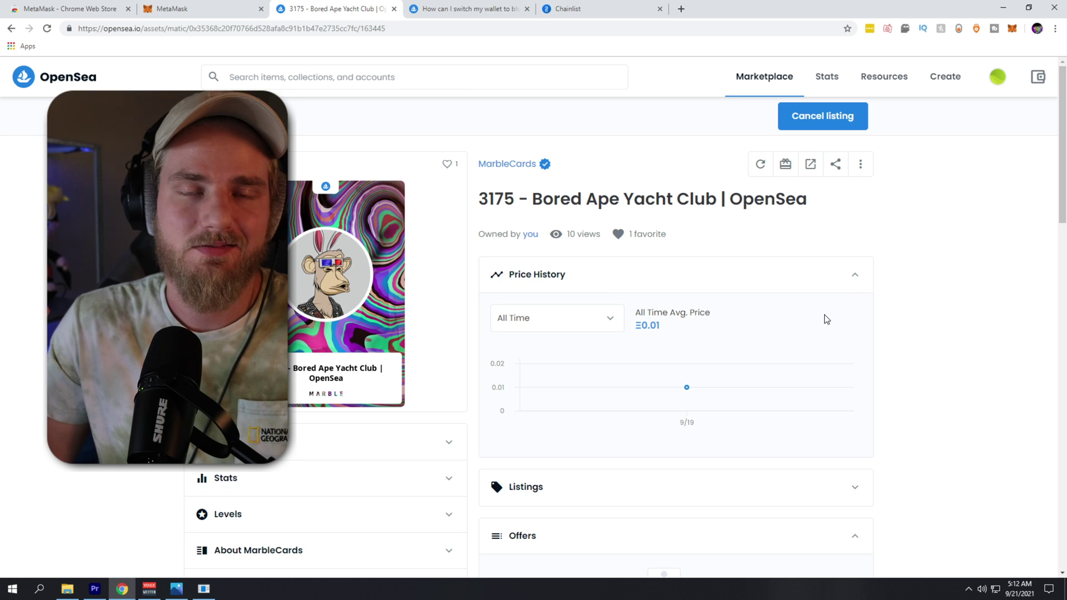